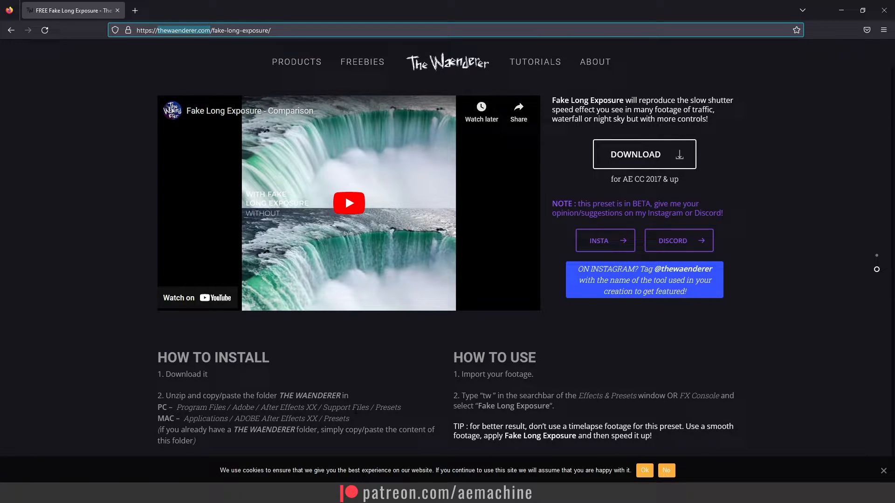
Step: Apply the TW Fake Long Exposure BETA preset from Effects & Presets (search 'fake') to the City.mp4 layer
left_click(125, 448)
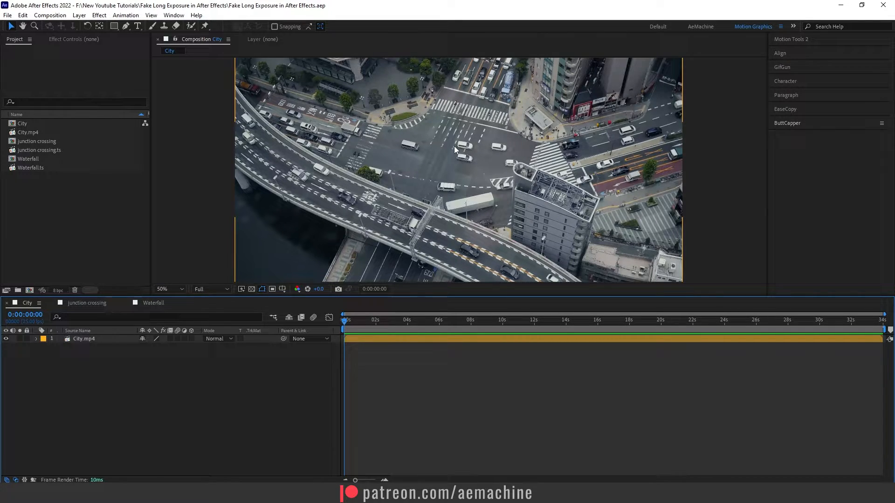
left_click(83, 340)
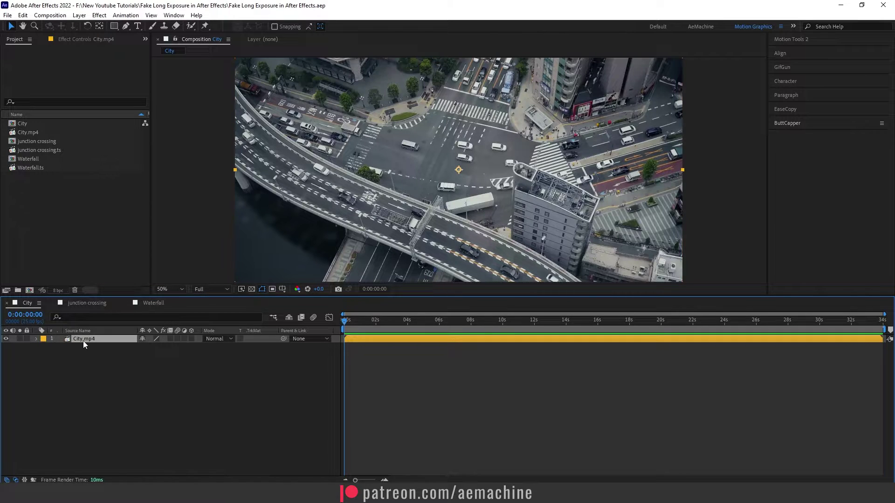
left_click(174, 15)
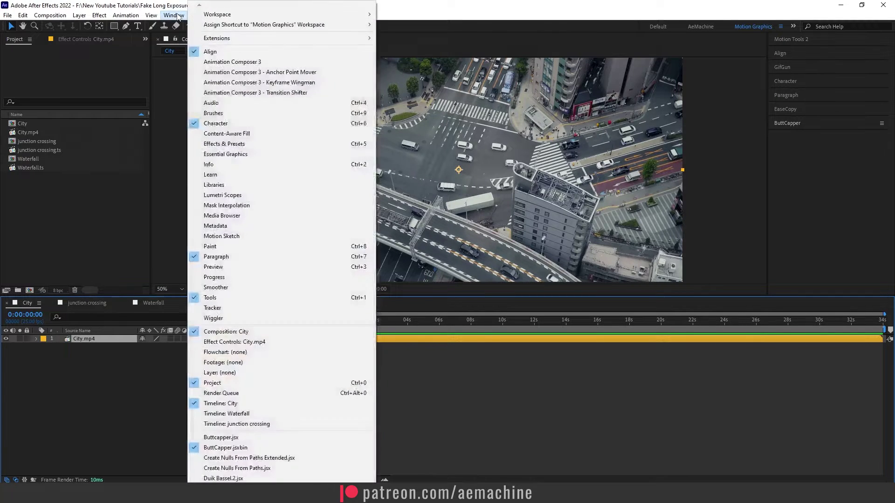
left_click(248, 144)
left_click(788, 152)
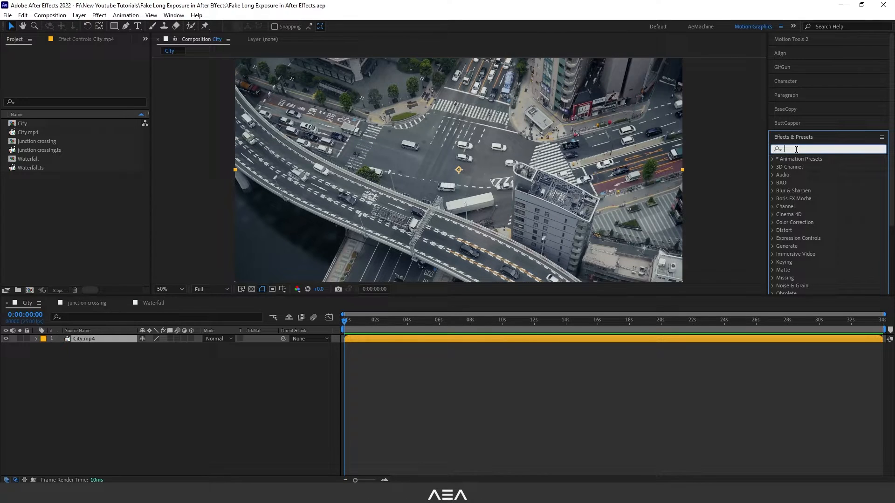
type("fa")
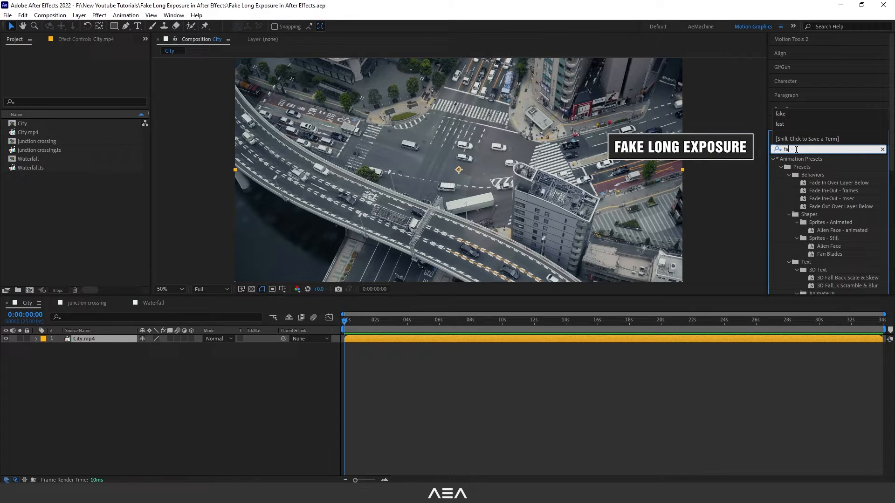
type("ke")
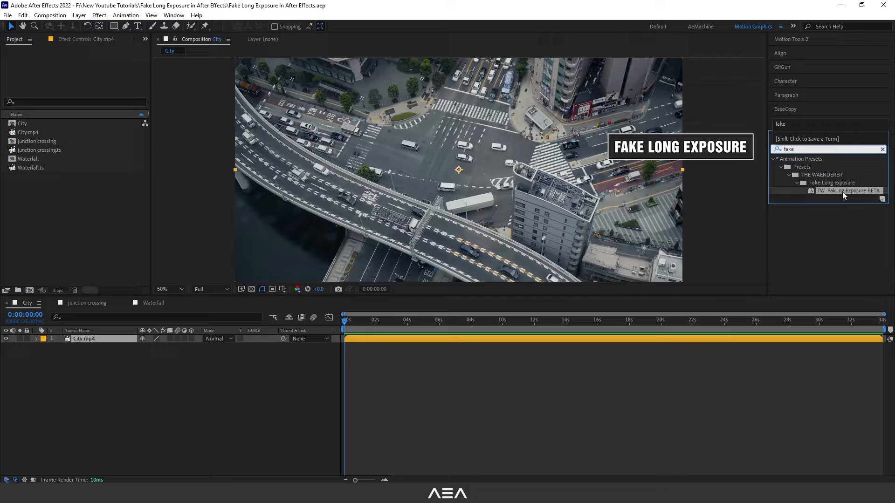
double_click(841, 191)
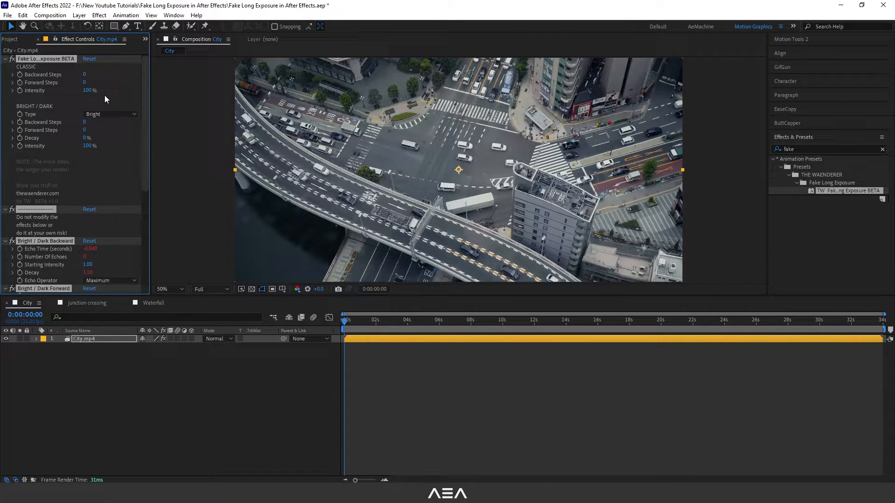
scroll(46, 121, "down", 3)
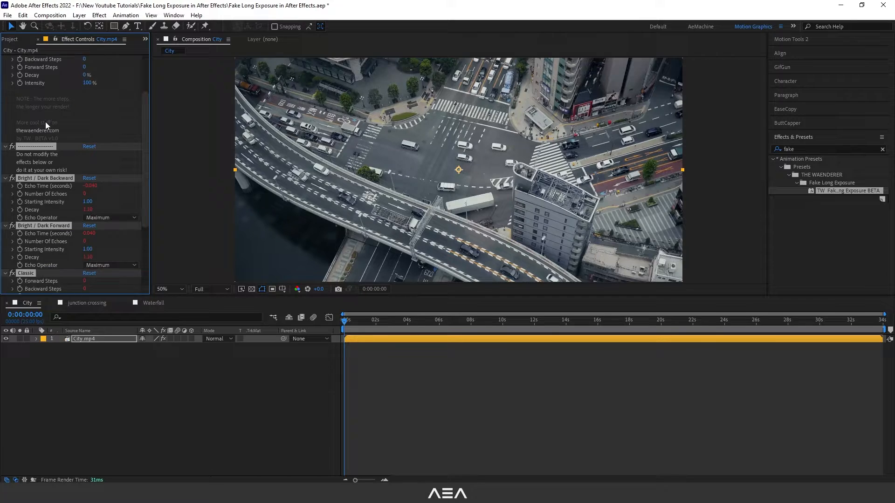
scroll(44, 150, "down", 3)
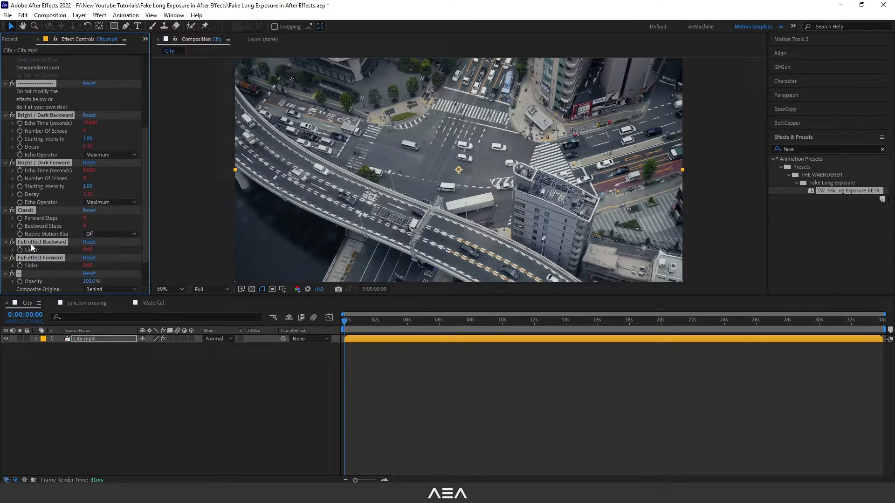
scroll(41, 152, "up", 6)
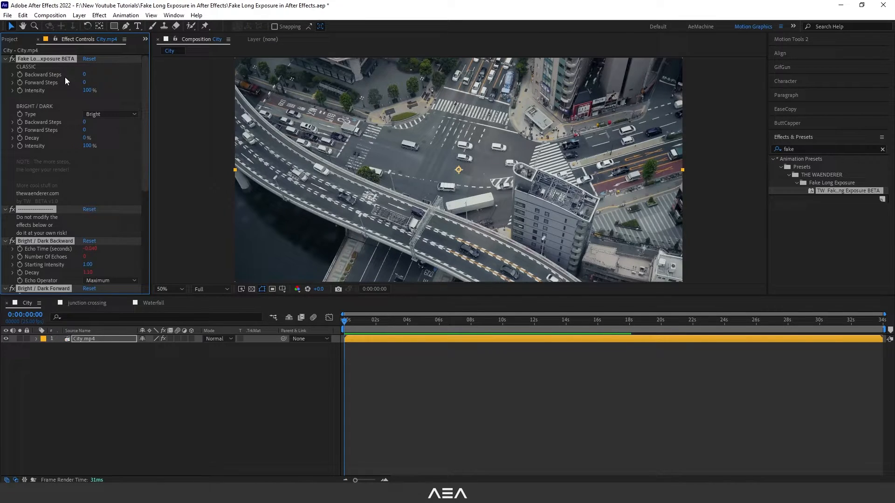
Step: Set the classic Backward Steps and Forward Steps both to 10
left_click(85, 75)
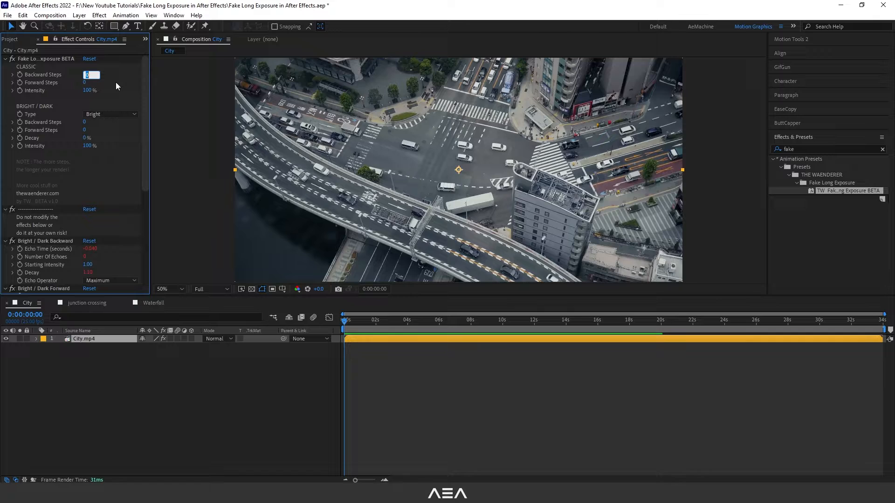
type("10")
key("Return")
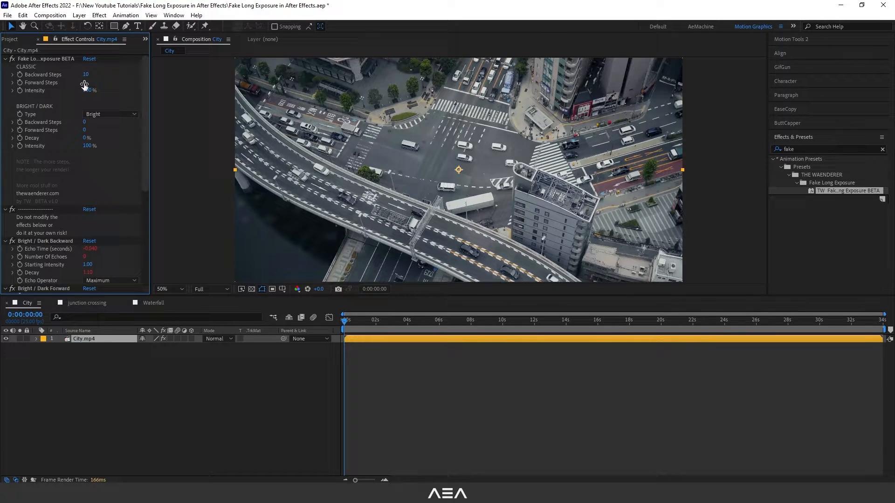
left_click(84, 83)
type("10")
key("Return")
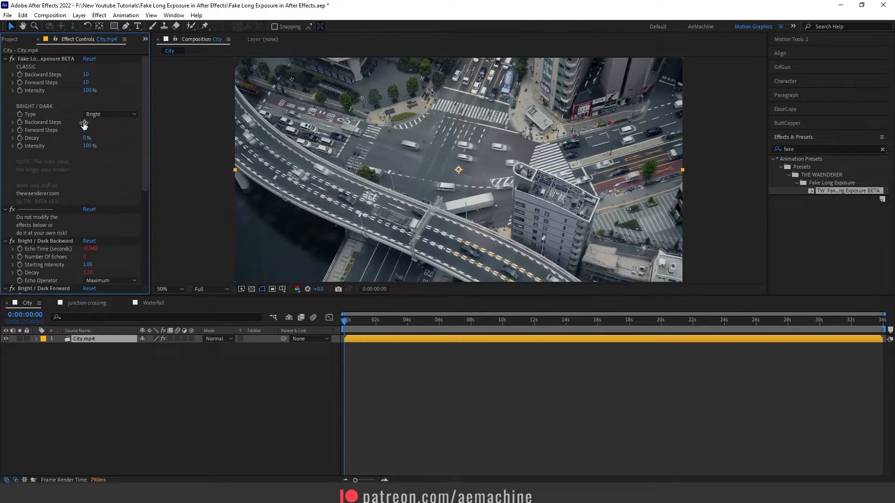
Step: Set the Bright/Dark Backward and Forward Steps both to 5, streaking the traffic trails
left_click(83, 122)
type("5")
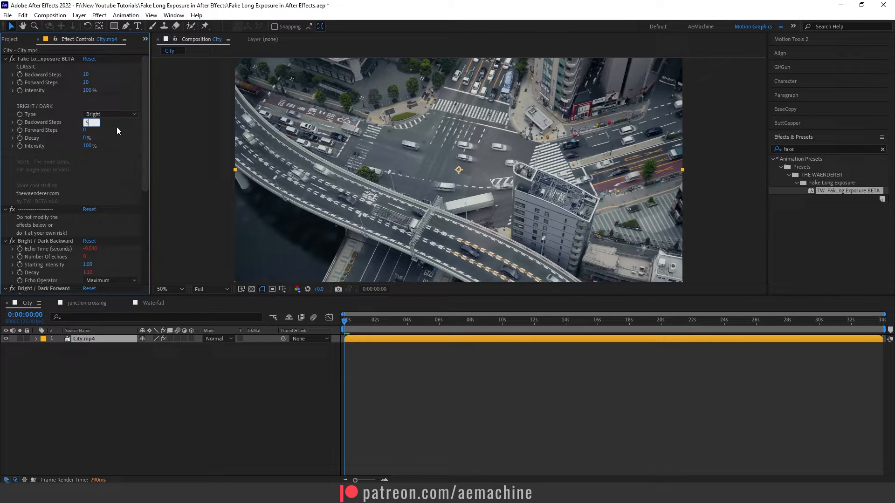
key("Return")
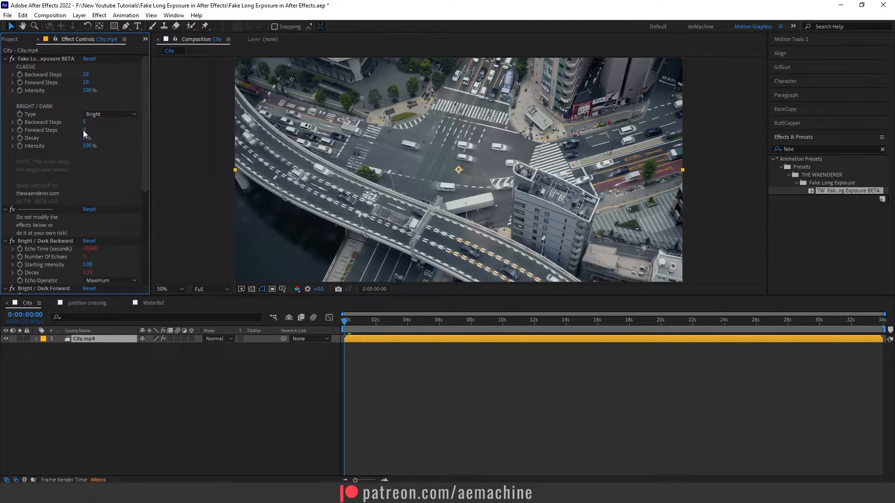
left_click(408, 157)
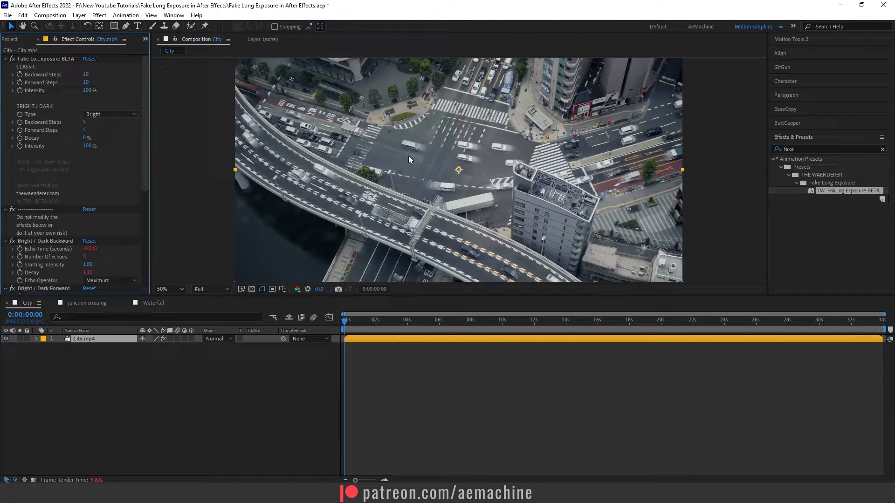
Step: Play back the streaking traffic from the start over the 10-second preview range
key("space")
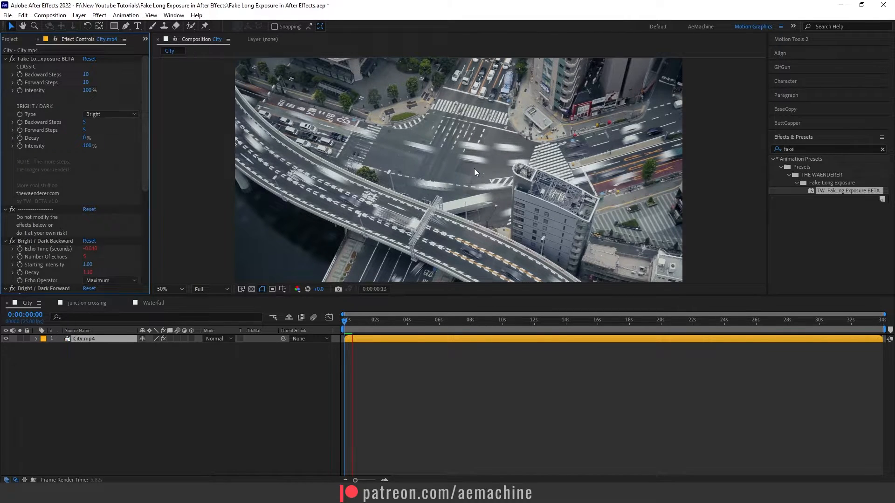
left_click(348, 320)
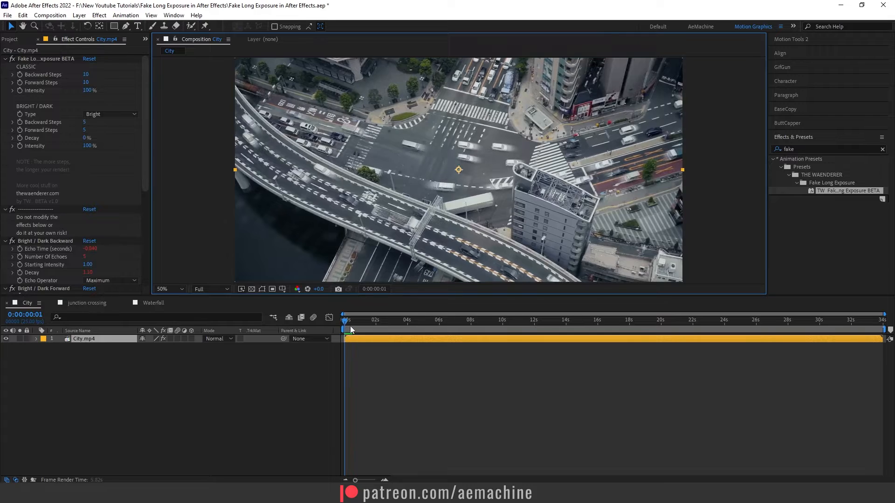
key("space")
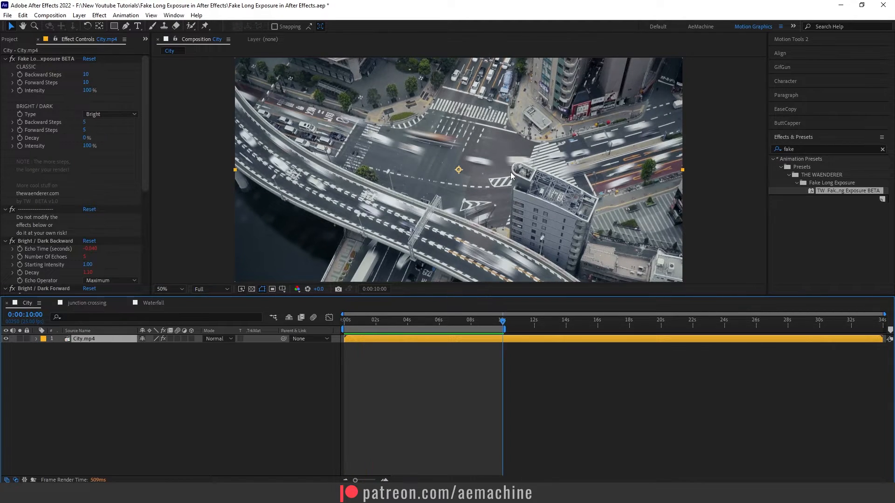
left_click(347, 322)
key("space")
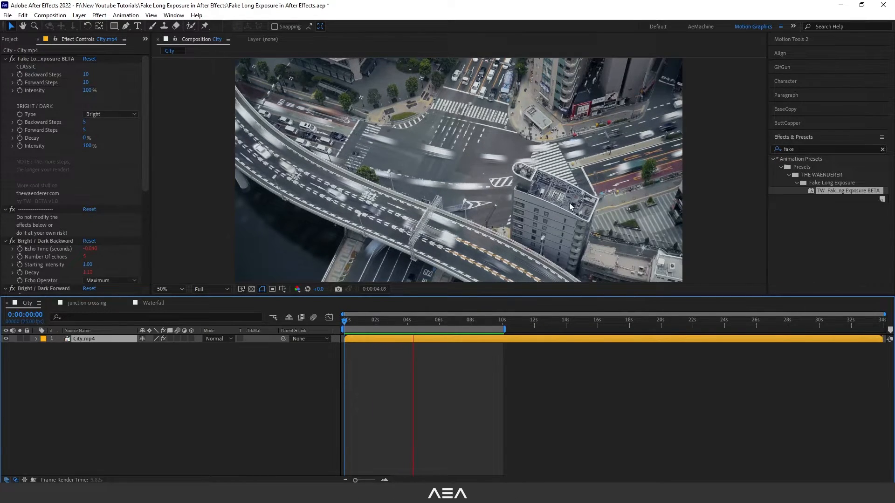
Step: Preview the crowd trails in the junction crossing composition, then switch to the Waterfall composition
left_click(86, 302)
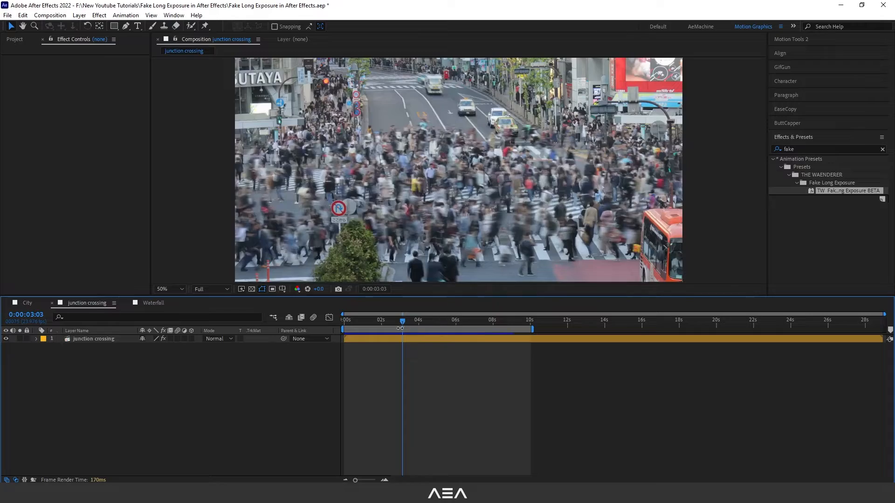
key("space")
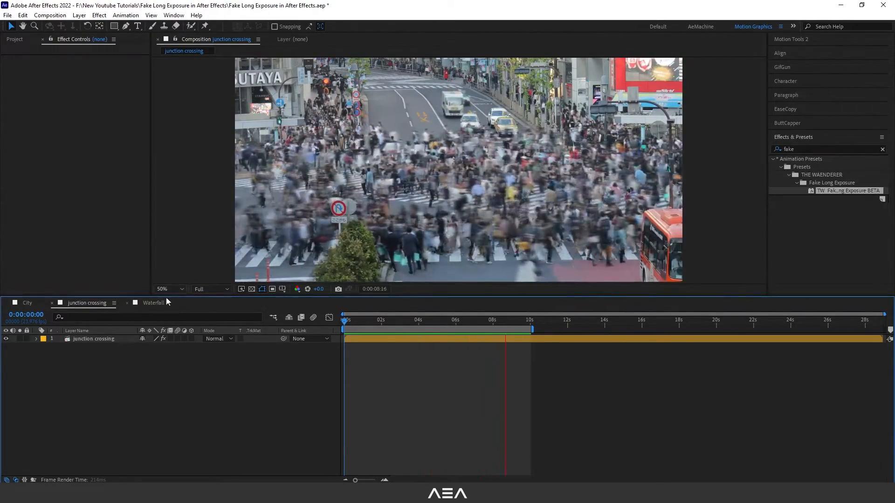
left_click(153, 303)
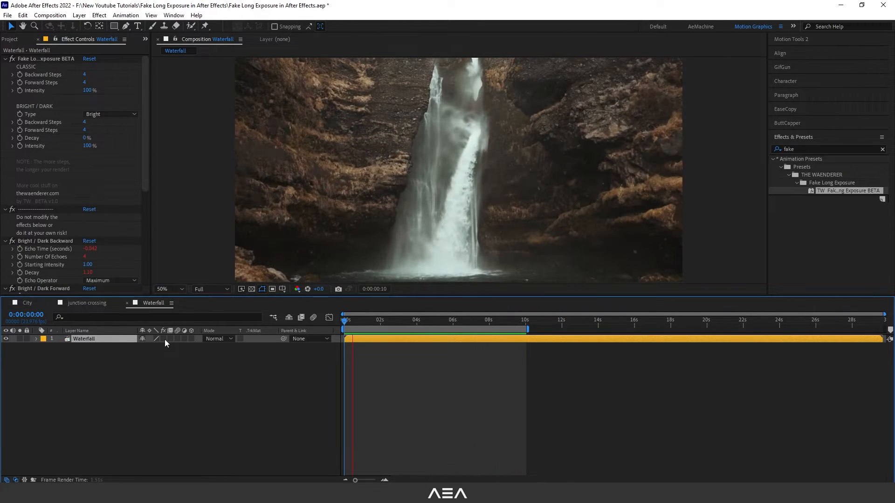
Step: Toggle the Waterfall layer's fx switch to compare, then return to the City composition
left_click(164, 339)
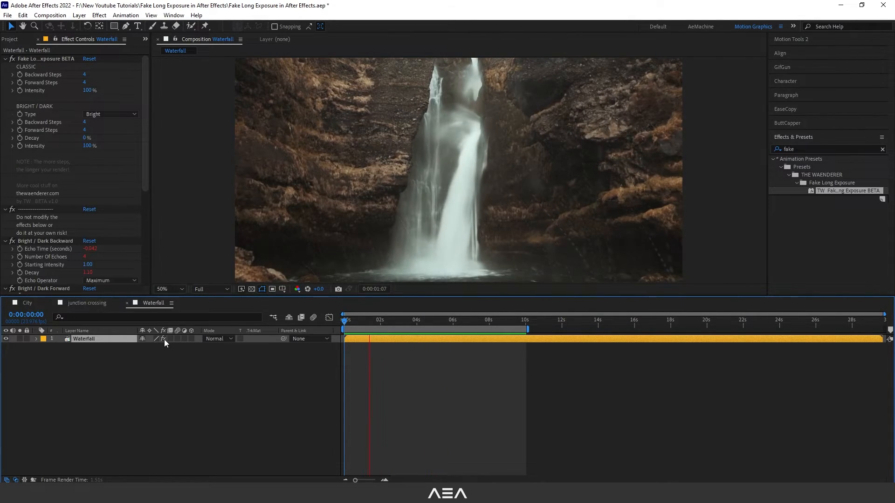
left_click(25, 303)
key("space")
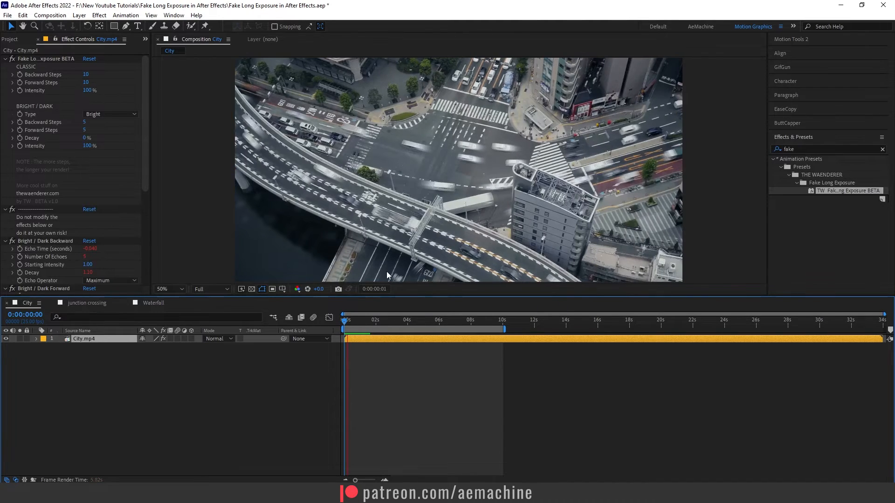